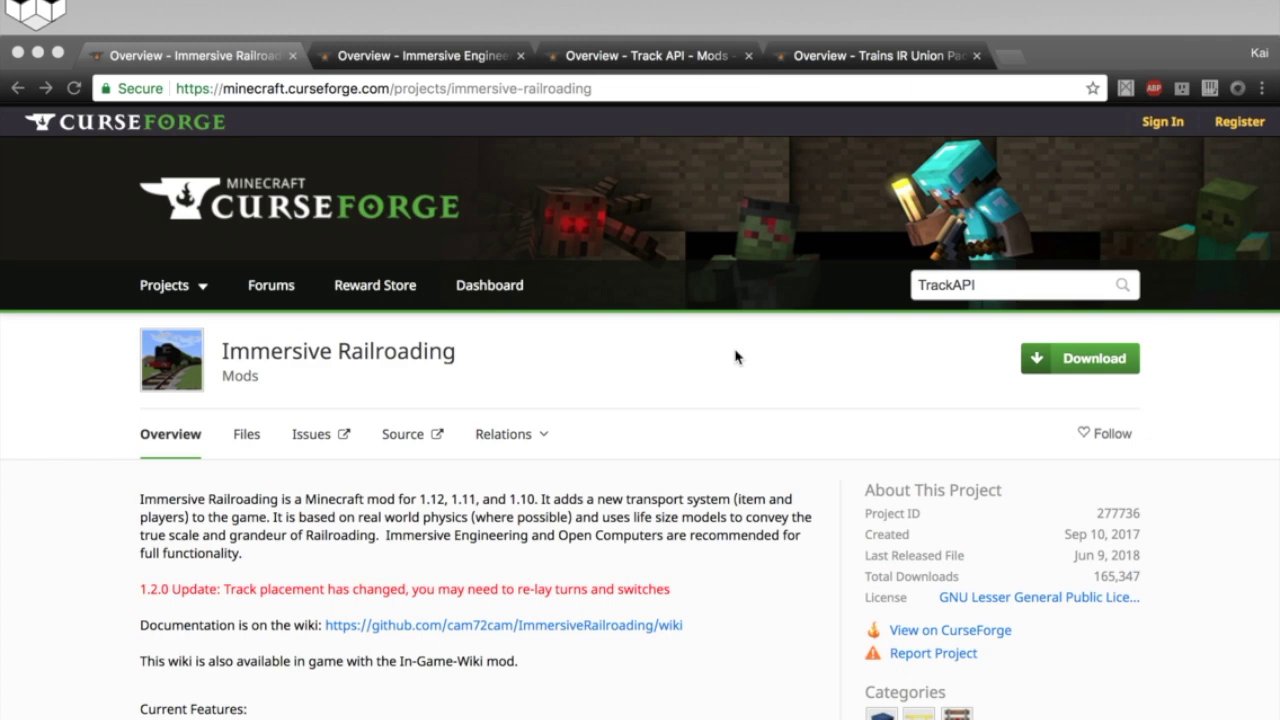
Focus the browser and scroll through the Immersive Railroading project page on CurseForge.
{"action": "scroll", "coordinate": [735, 357], "scroll_direction": "down", "scroll_amount": 3}
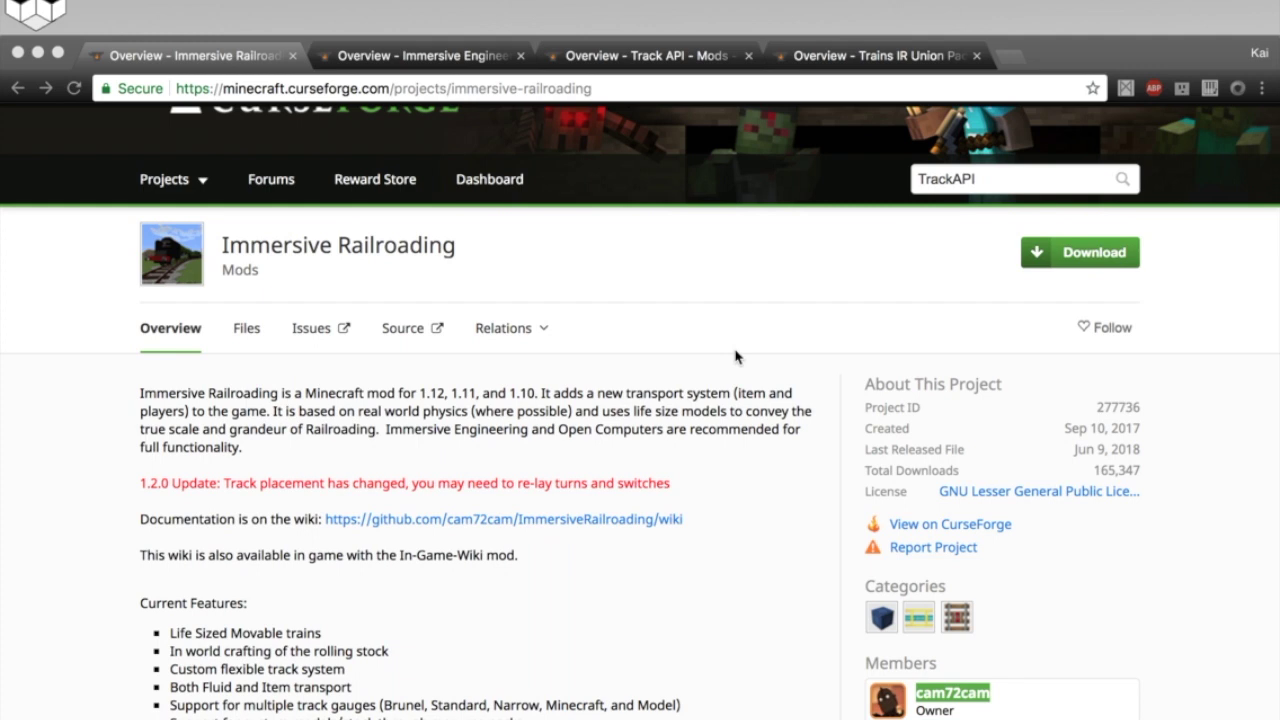
{"action": "left_click", "coordinate": [779, 517]}
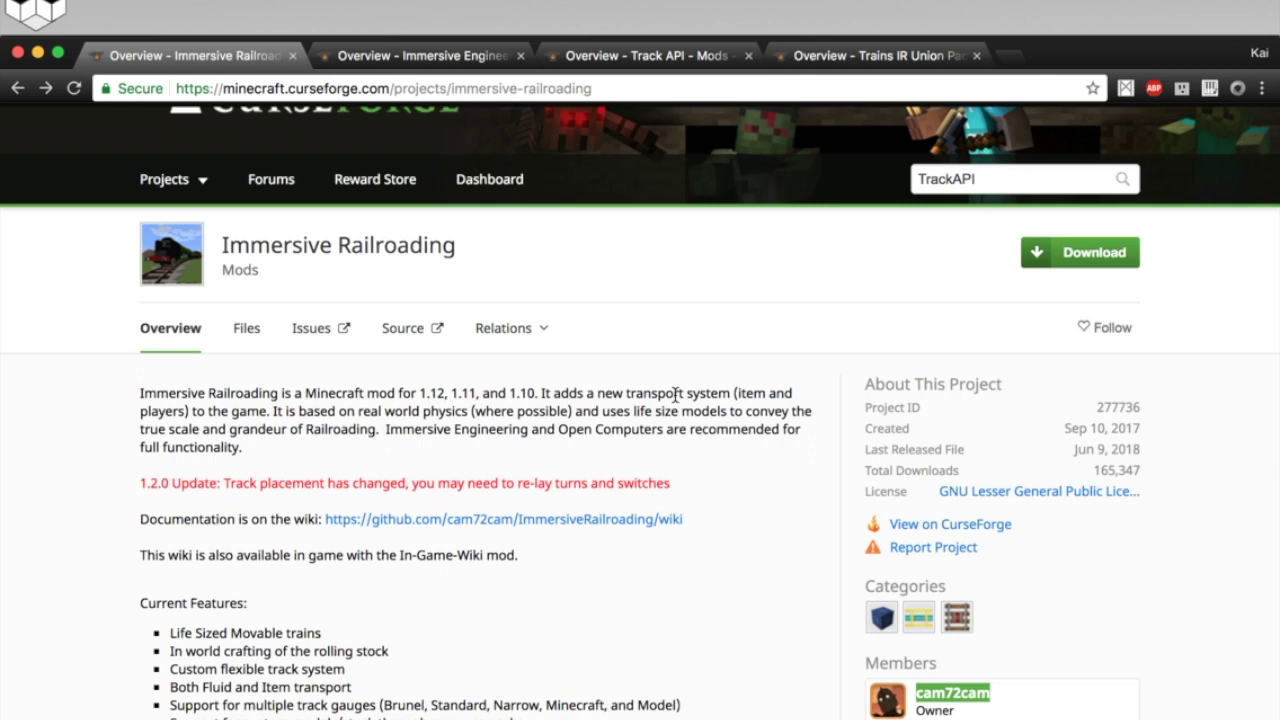
{"action": "scroll", "coordinate": [651, 677], "scroll_direction": "down", "scroll_amount": 5}
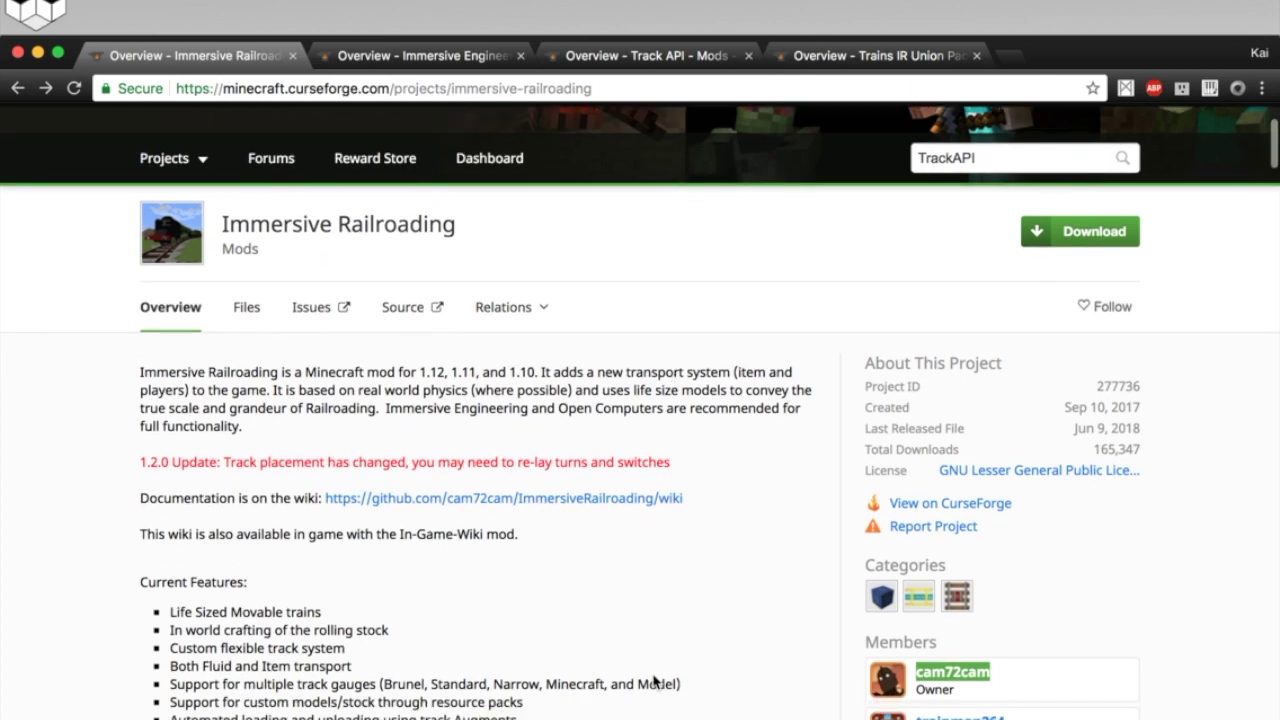
{"action": "scroll", "coordinate": [717, 546], "scroll_direction": "down", "scroll_amount": 3}
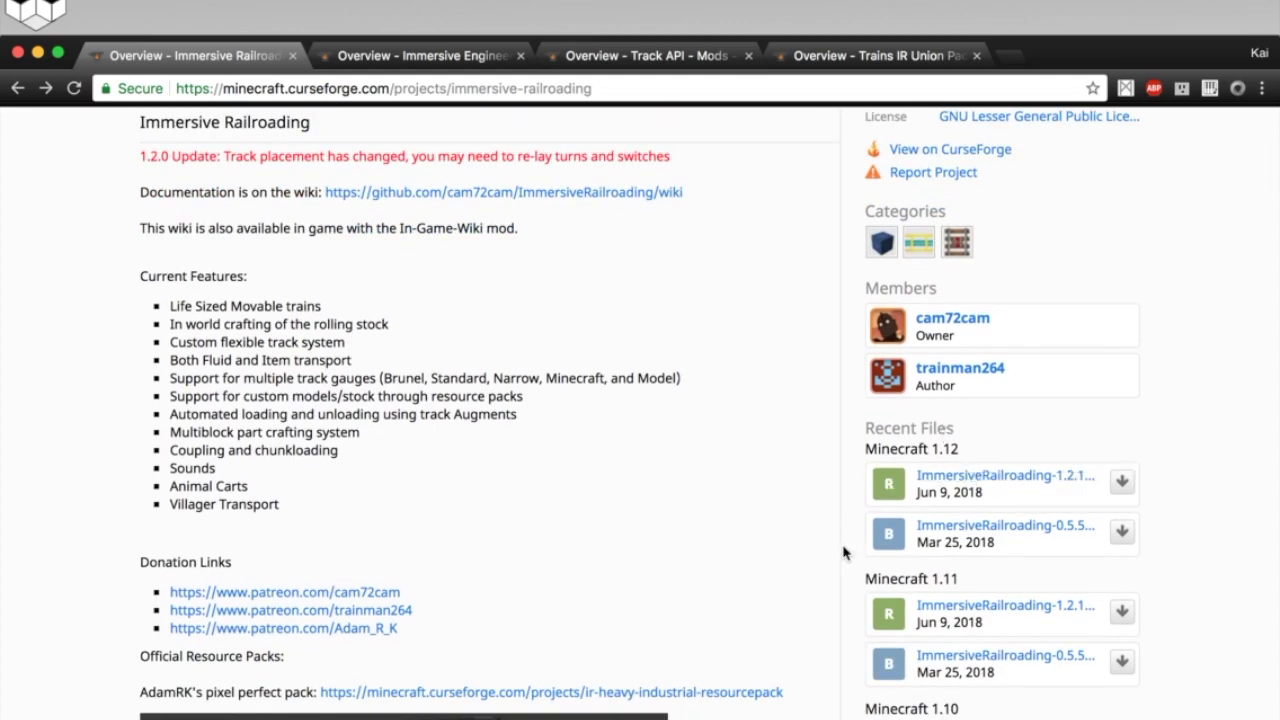
{"action": "scroll", "coordinate": [846, 551], "scroll_direction": "down", "scroll_amount": 4}
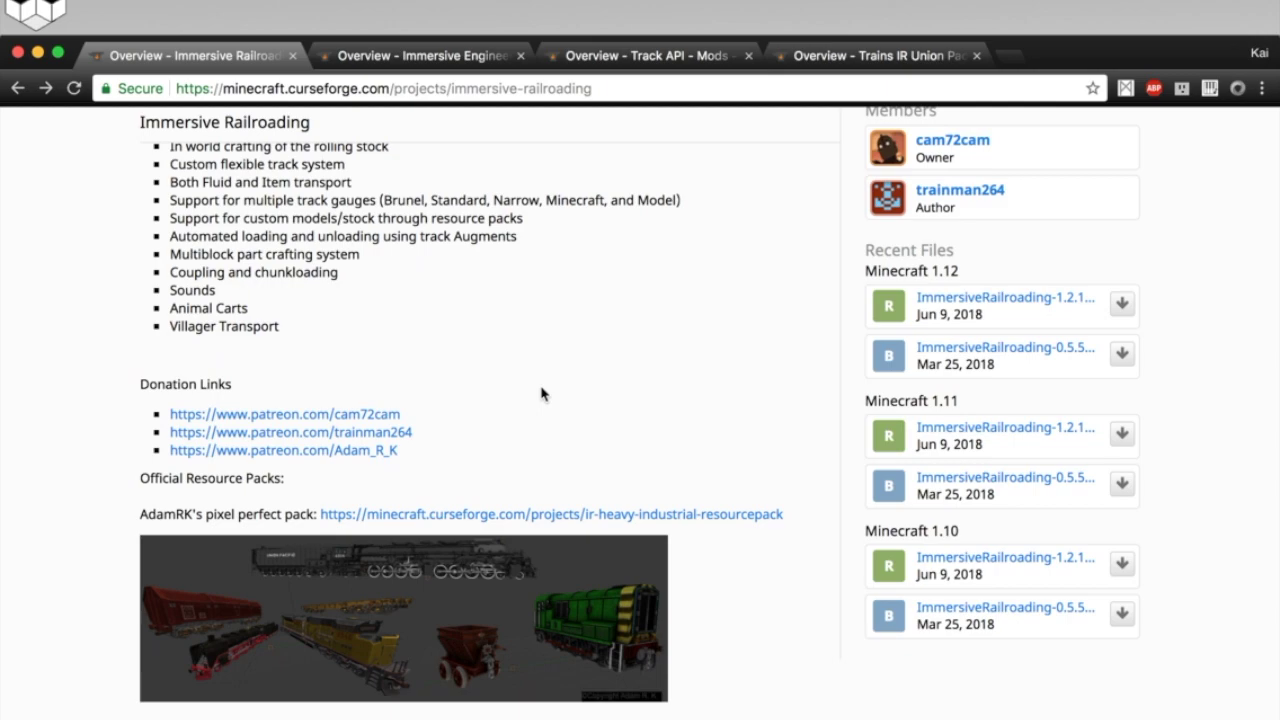
{"action": "scroll", "coordinate": [543, 391], "scroll_direction": "up", "scroll_amount": 15}
Review the Immersive Engineering project page, then move on to the Track API page.
{"action": "left_click", "coordinate": [435, 54]}
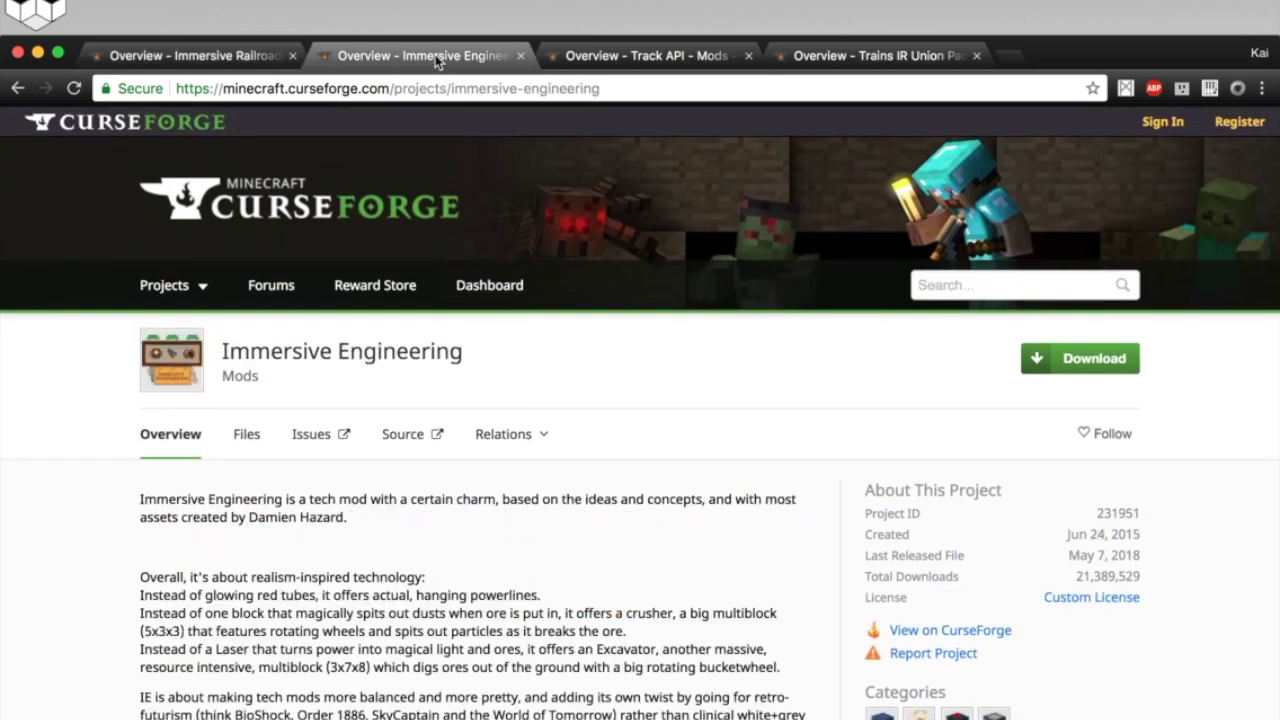
{"action": "scroll", "coordinate": [620, 537], "scroll_direction": "down", "scroll_amount": 5}
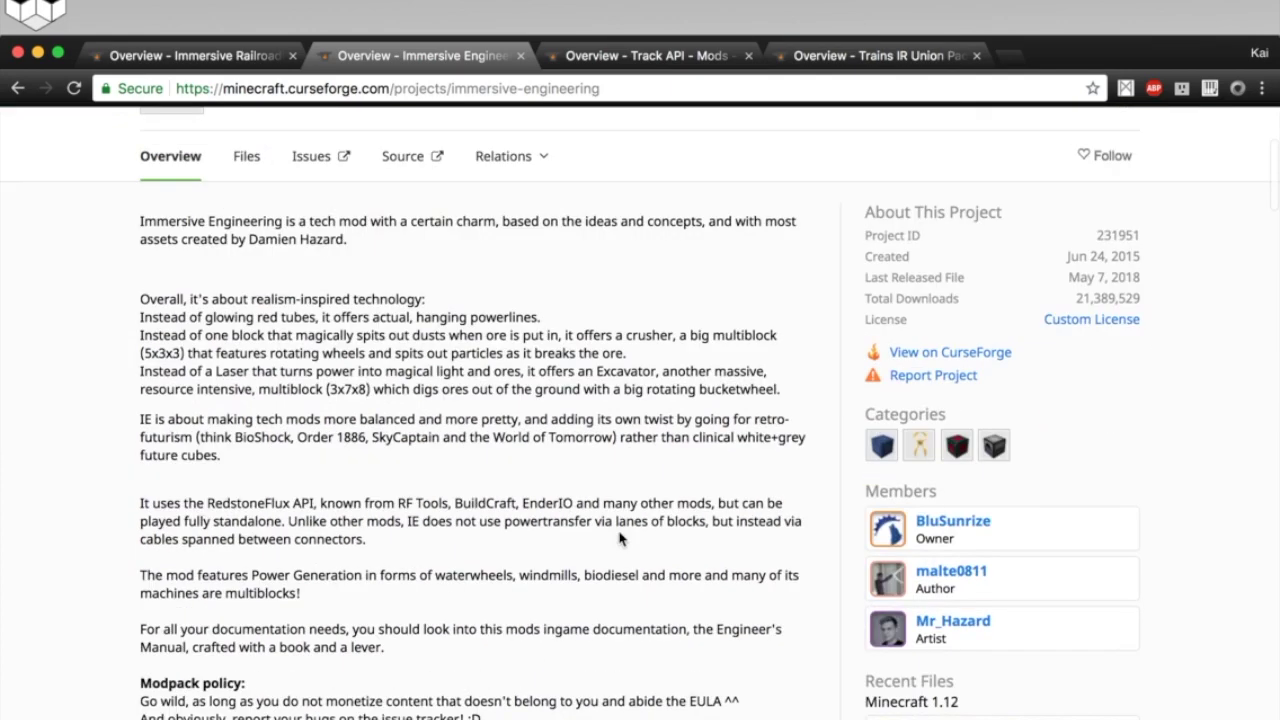
{"action": "scroll", "coordinate": [750, 495], "scroll_direction": "down", "scroll_amount": 3}
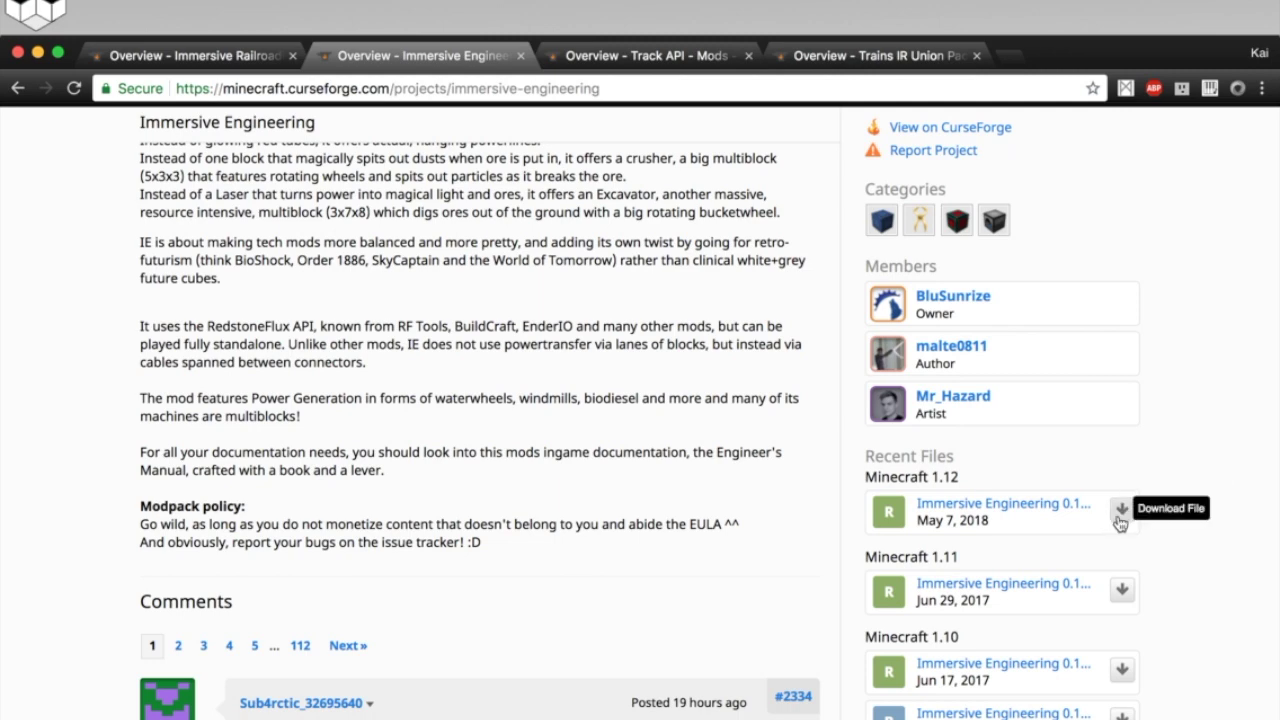
{"action": "scroll", "coordinate": [750, 165], "scroll_direction": "up", "scroll_amount": 8}
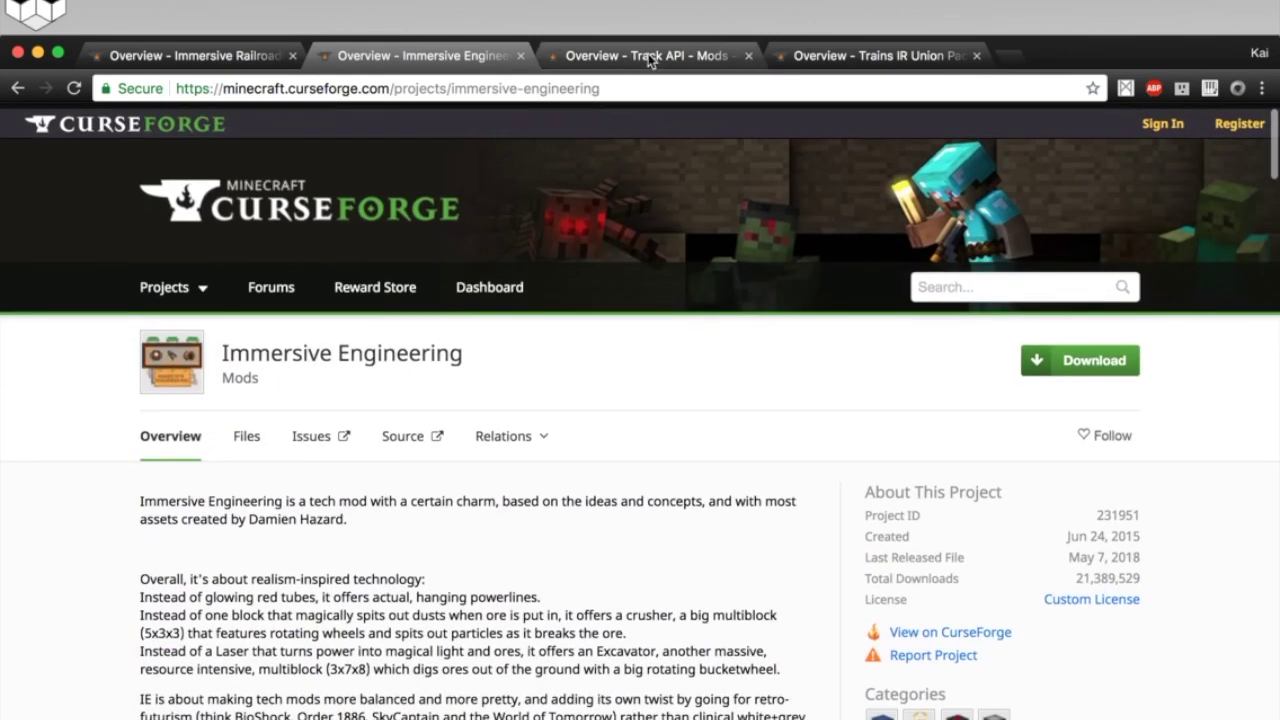
{"action": "left_click", "coordinate": [647, 53]}
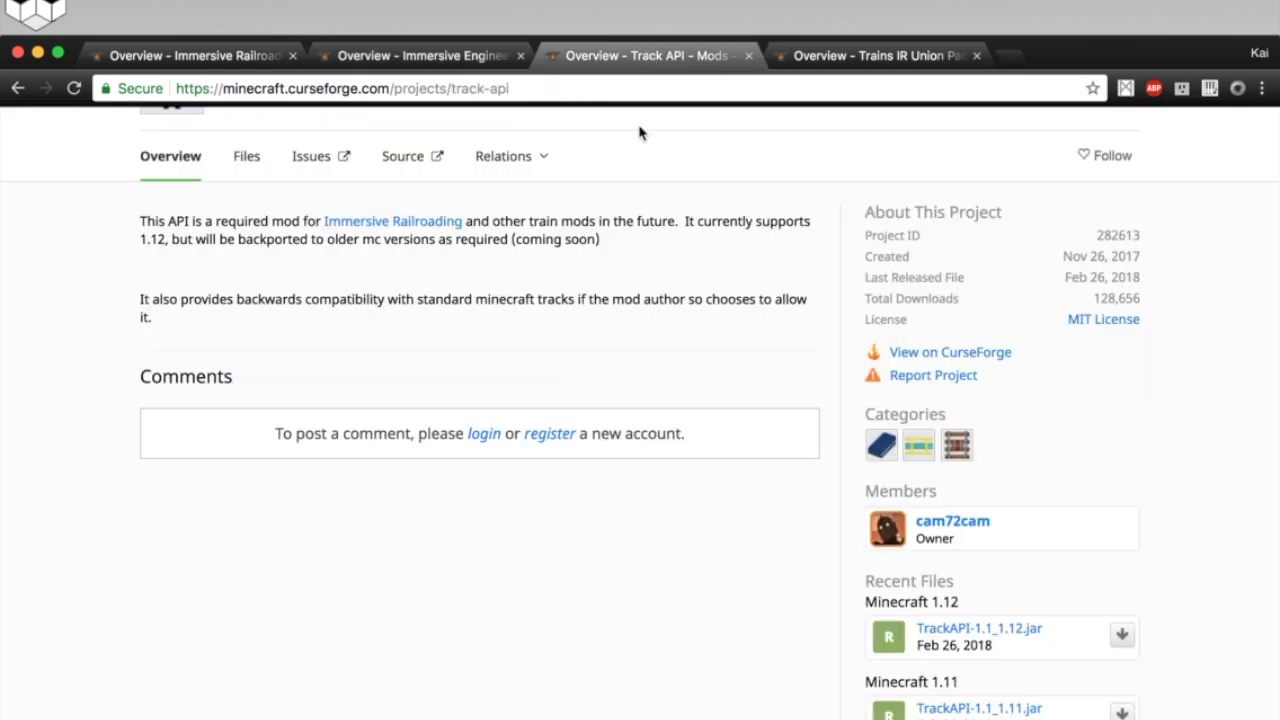
Compare the Immersive Railroading and Track API Recent Files, then go to the Trains IR Union Pacific page.
{"action": "scroll", "coordinate": [657, 334], "scroll_direction": "up", "scroll_amount": 5}
{"action": "scroll", "coordinate": [689, 412], "scroll_direction": "down", "scroll_amount": 2}
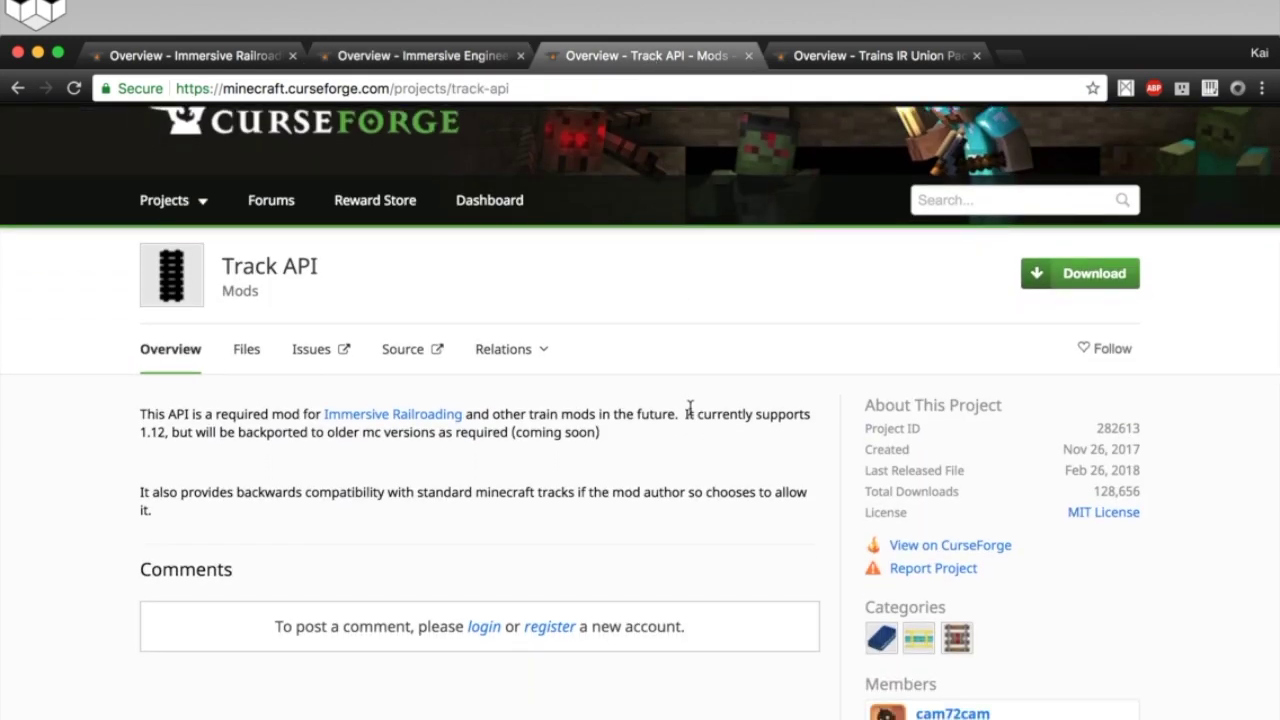
{"action": "left_click", "coordinate": [205, 55]}
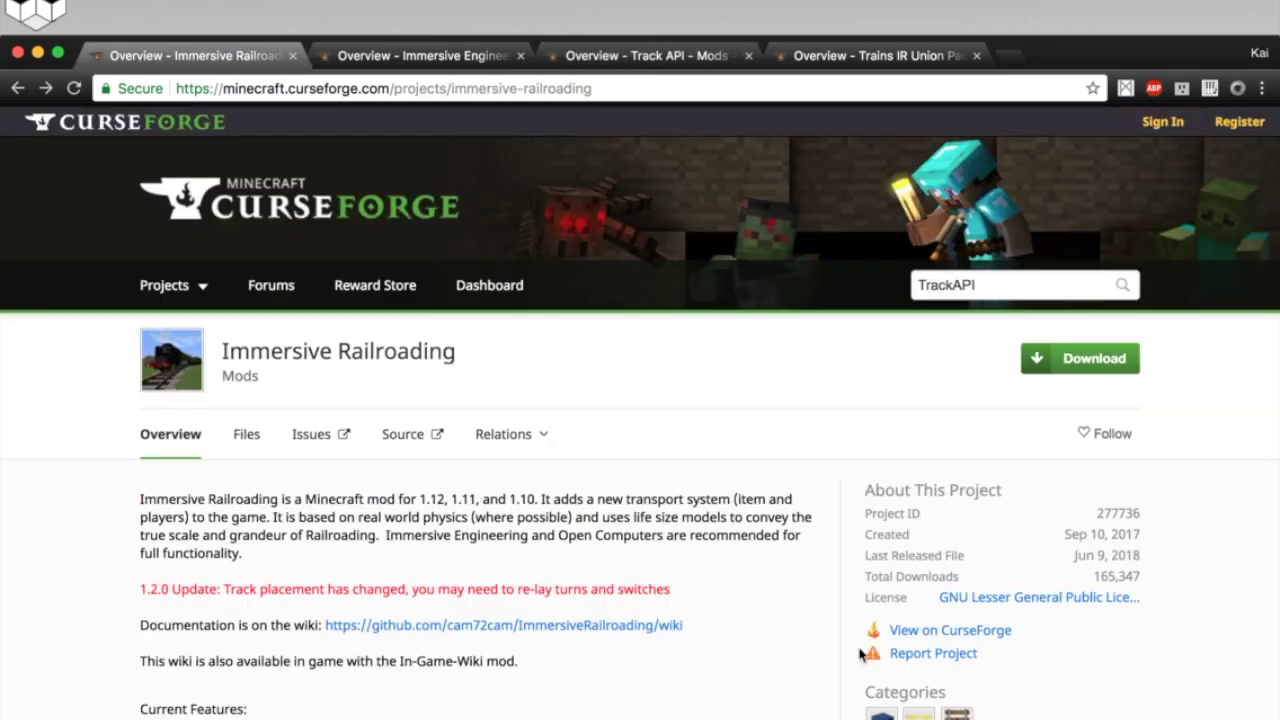
{"action": "scroll", "coordinate": [858, 656], "scroll_direction": "down", "scroll_amount": 5}
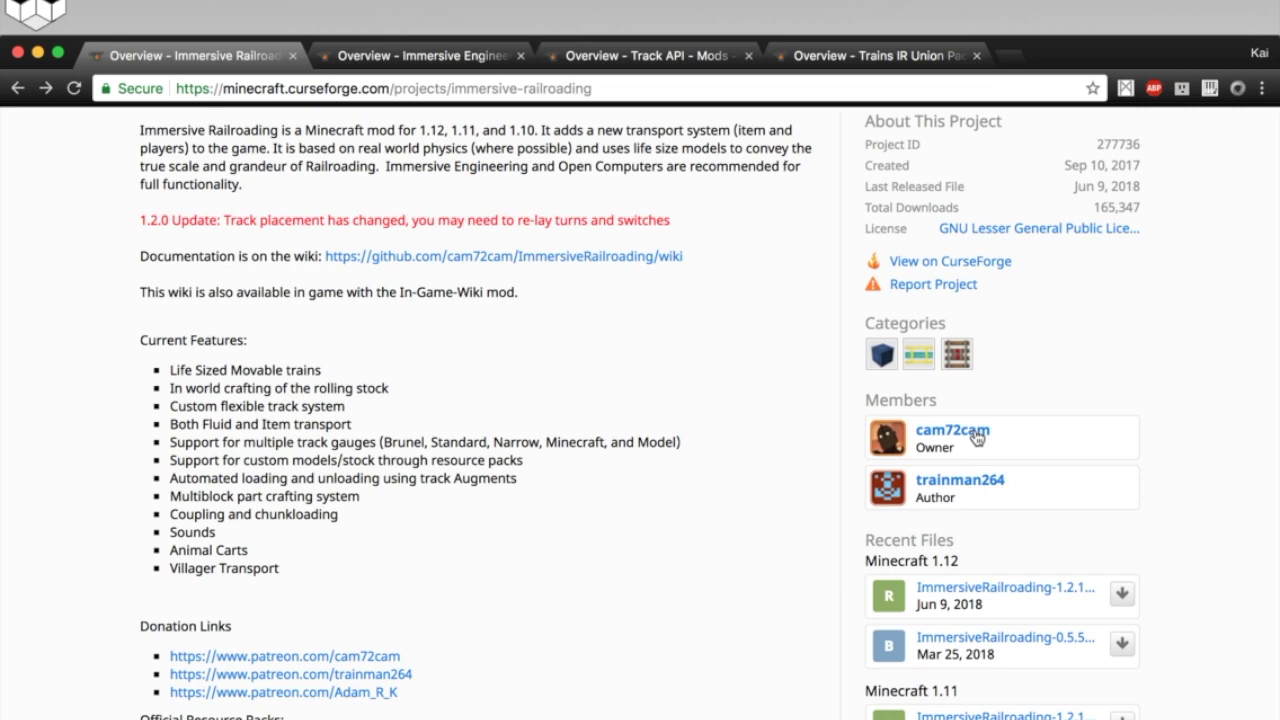
{"action": "left_click", "coordinate": [651, 57]}
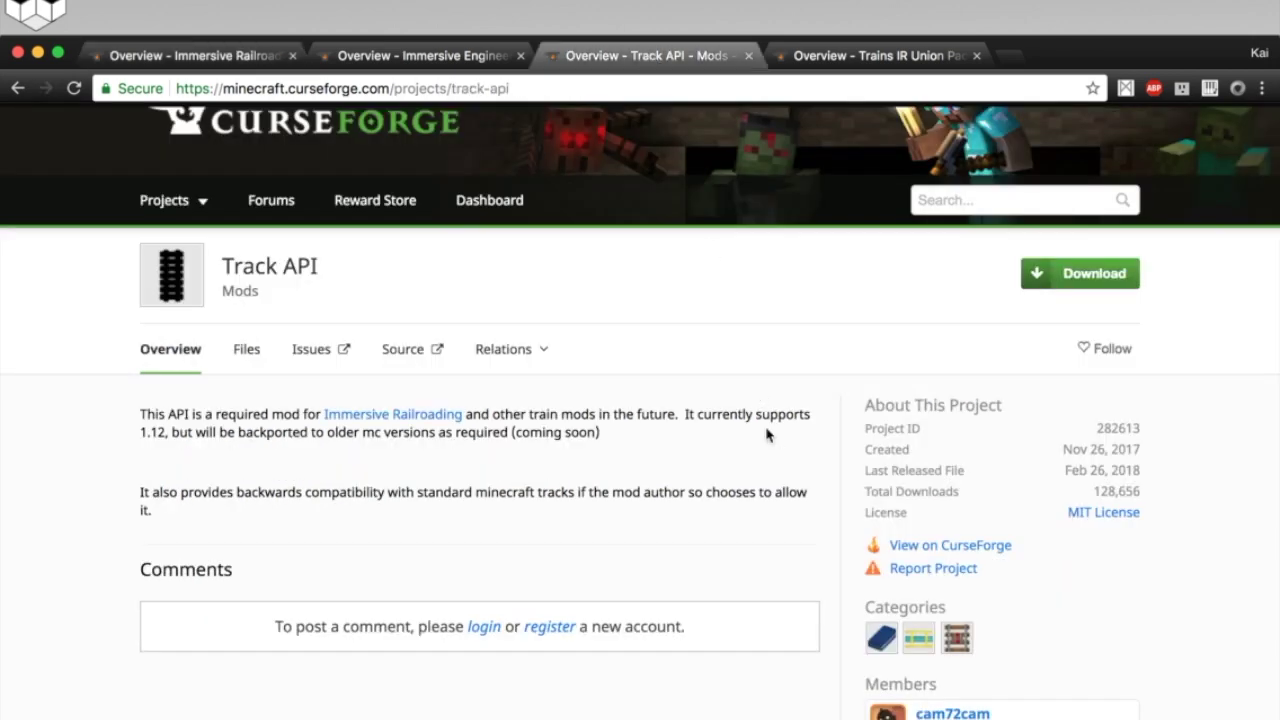
{"action": "scroll", "coordinate": [760, 408], "scroll_direction": "down", "scroll_amount": 5}
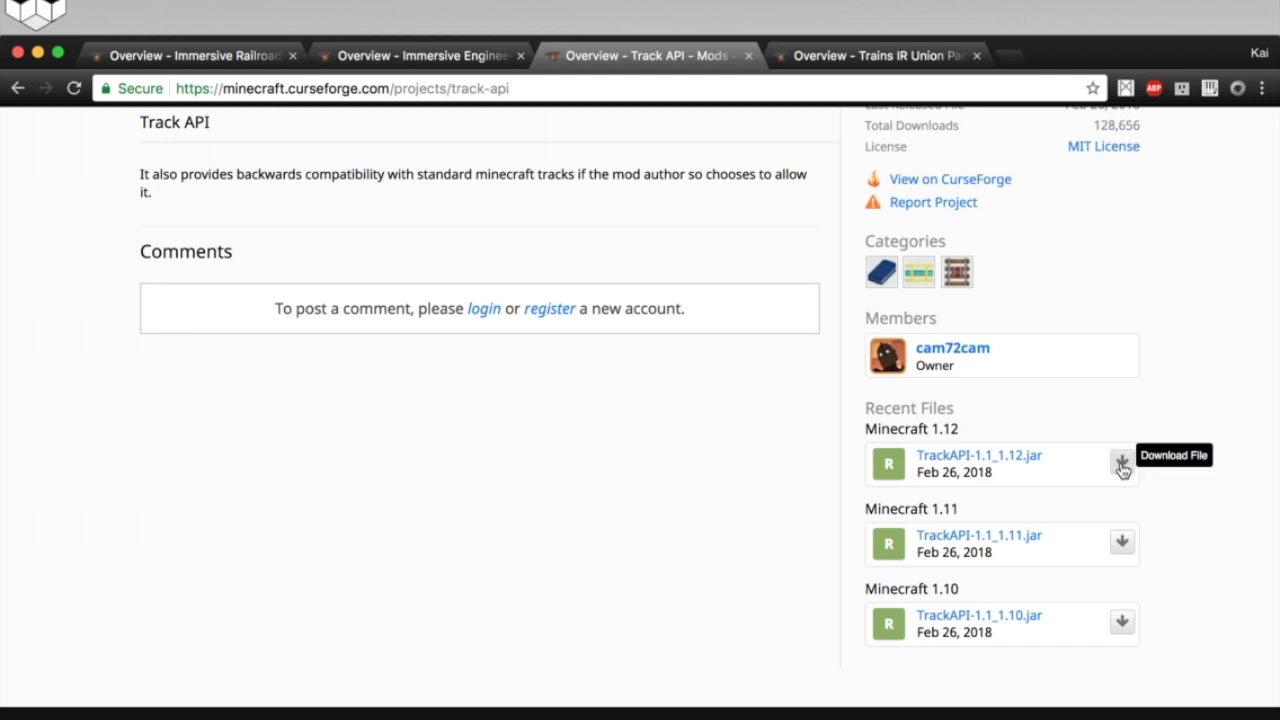
{"action": "left_click", "coordinate": [868, 54]}
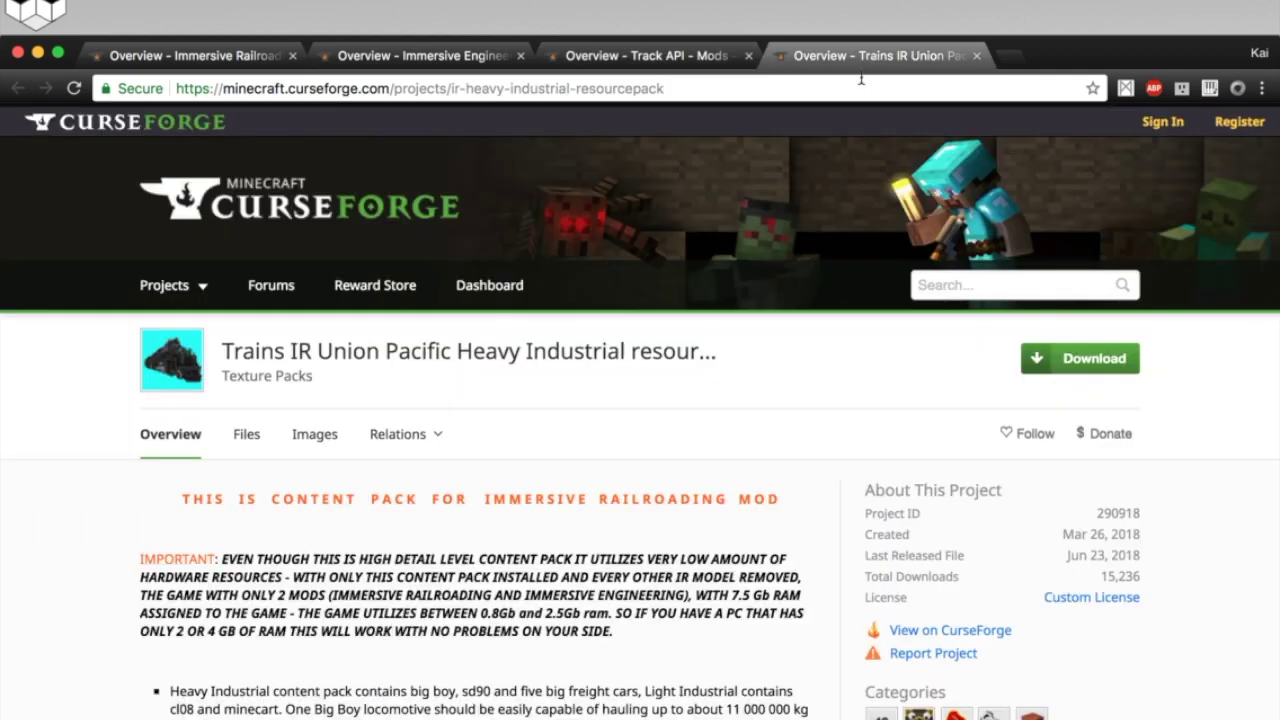
Scroll through the Immersive Railroading project page again to review its details.
{"action": "left_click", "coordinate": [207, 52]}
{"action": "scroll", "coordinate": [414, 440], "scroll_direction": "up", "scroll_amount": 4}
{"action": "scroll", "coordinate": [420, 455], "scroll_direction": "down", "scroll_amount": 6}
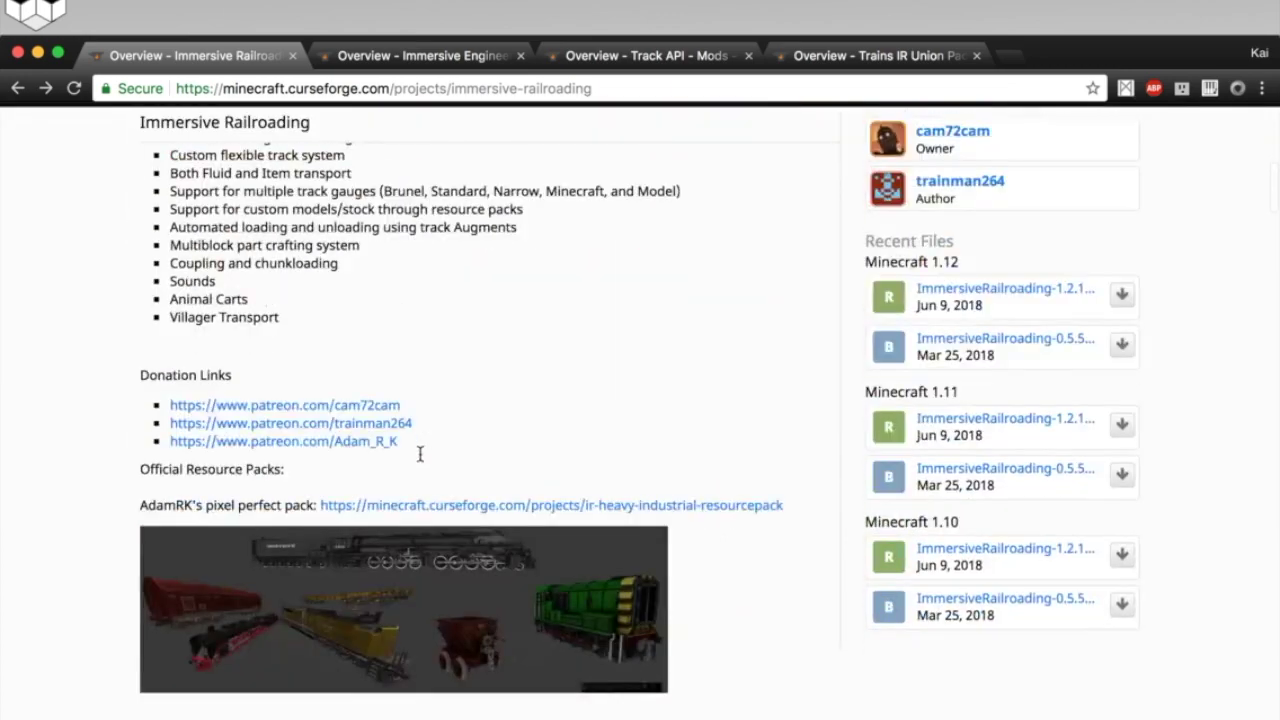
{"action": "scroll", "coordinate": [420, 455], "scroll_direction": "down", "scroll_amount": 5}
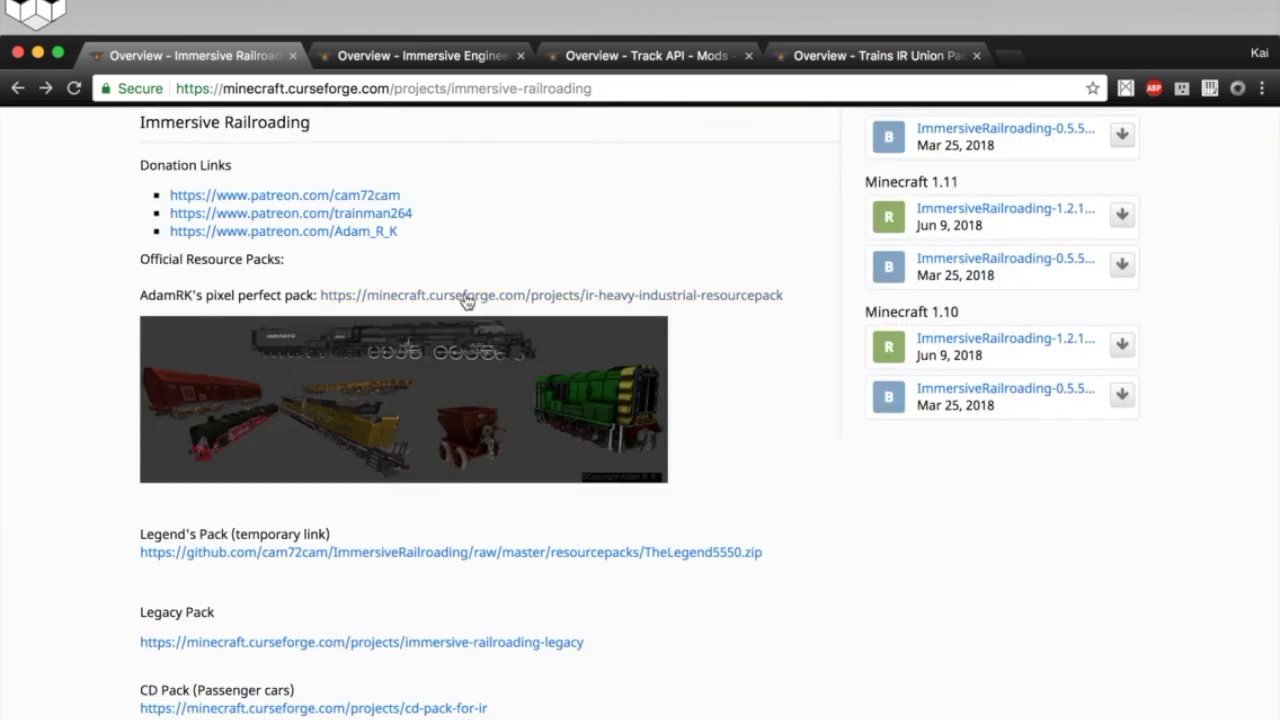
{"action": "scroll", "coordinate": [100, 550], "scroll_direction": "down", "scroll_amount": 3}
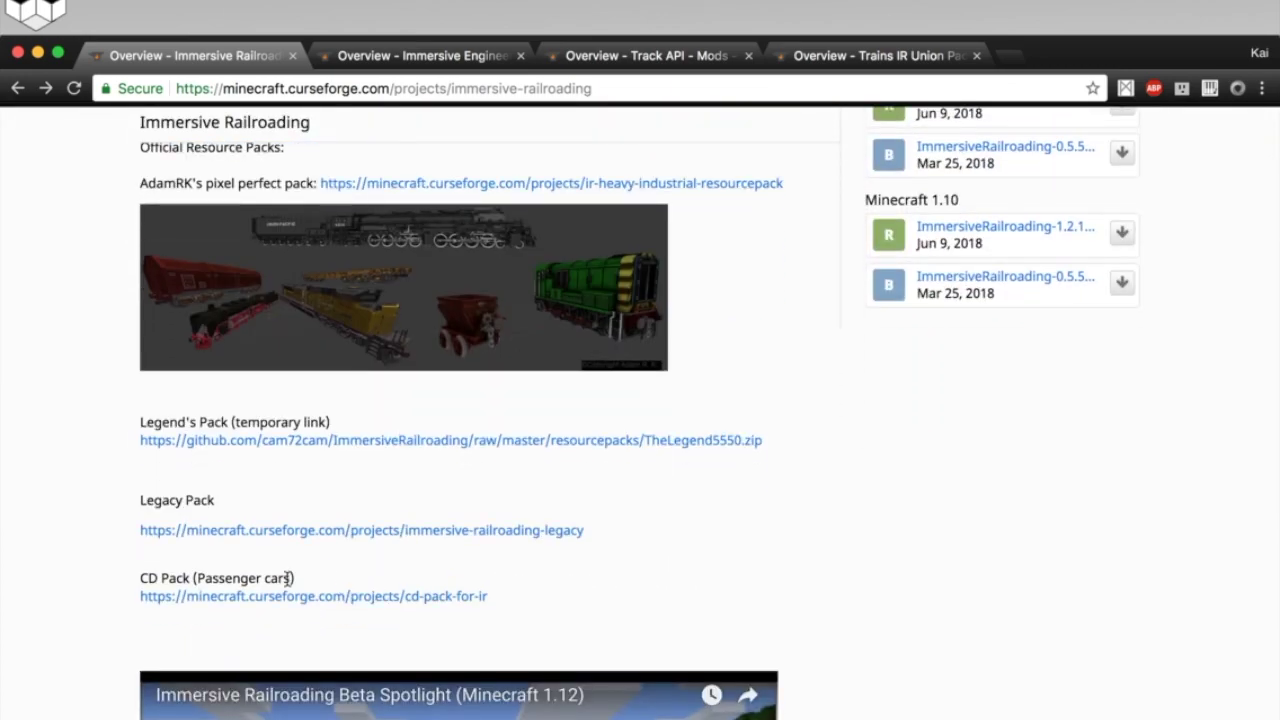
{"action": "scroll", "coordinate": [814, 143], "scroll_direction": "down", "scroll_amount": 4}
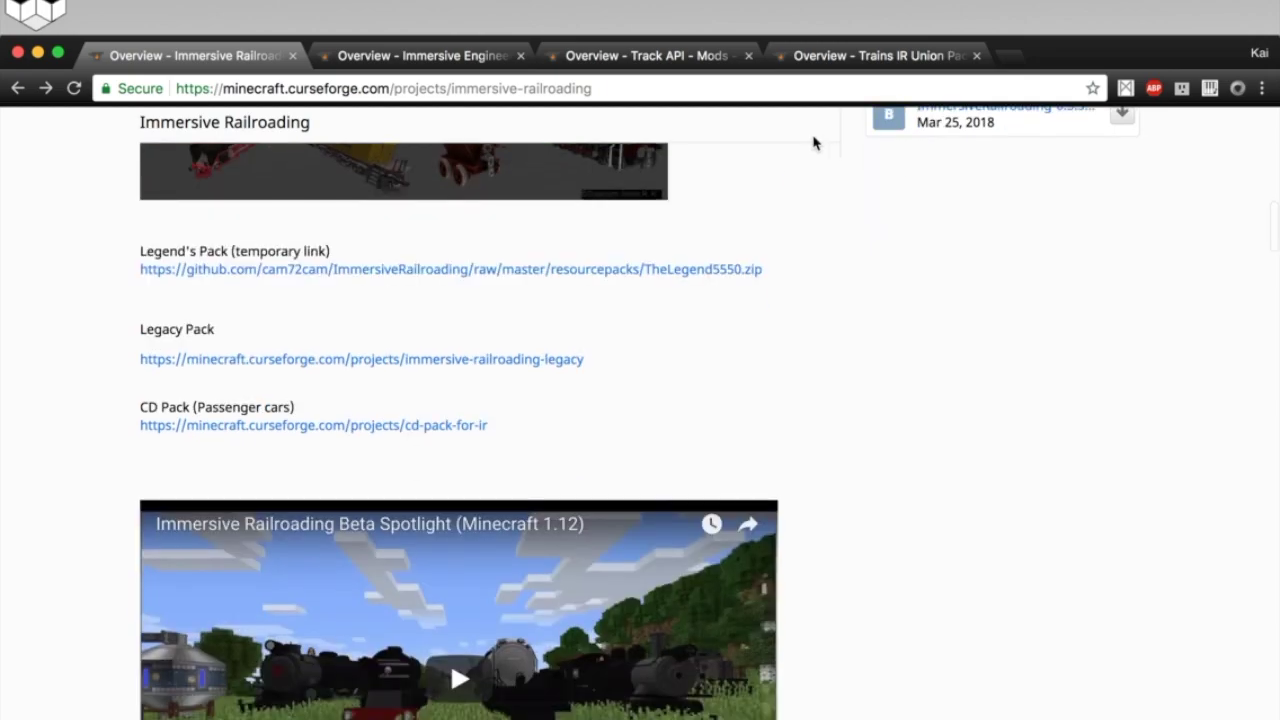
{"action": "scroll", "coordinate": [812, 141], "scroll_direction": "up", "scroll_amount": 5}
{"action": "scroll", "coordinate": [854, 300], "scroll_direction": "up", "scroll_amount": 10}
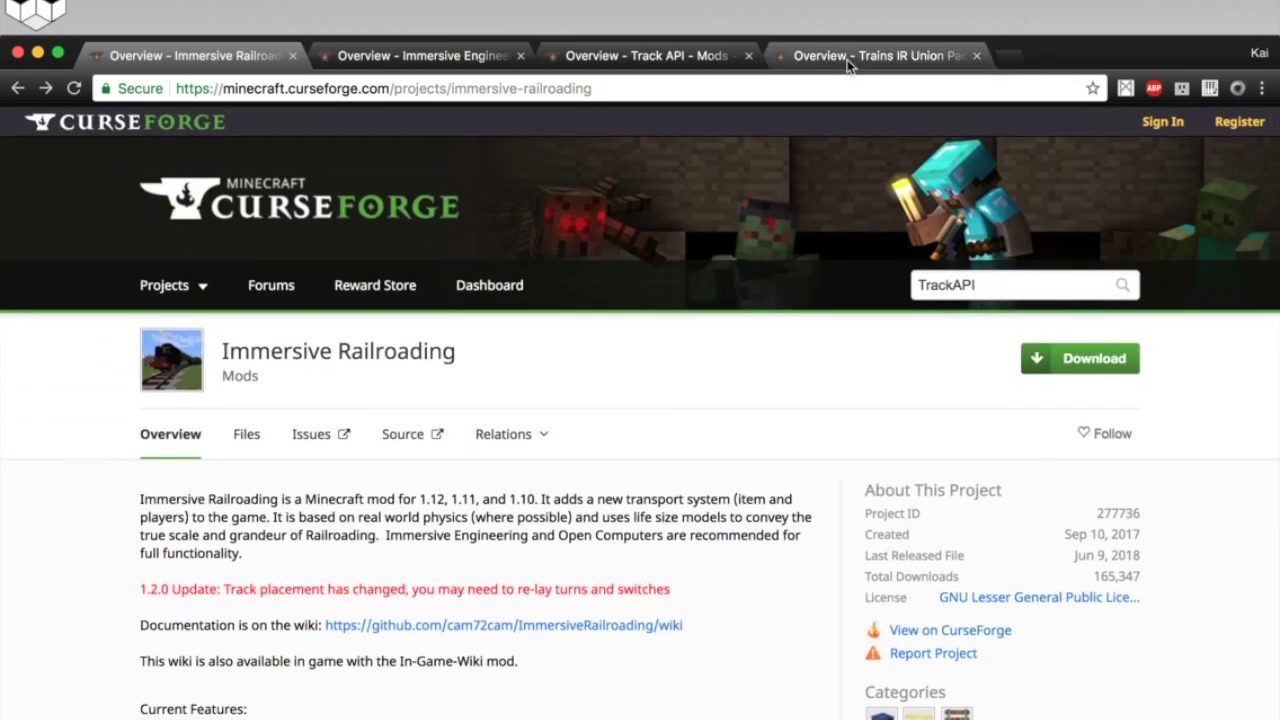
Read through the Trains IR Union Pacific Heavy Industrial resource pack page.
{"action": "left_click", "coordinate": [848, 64]}
{"action": "scroll", "coordinate": [751, 423], "scroll_direction": "down", "scroll_amount": 7}
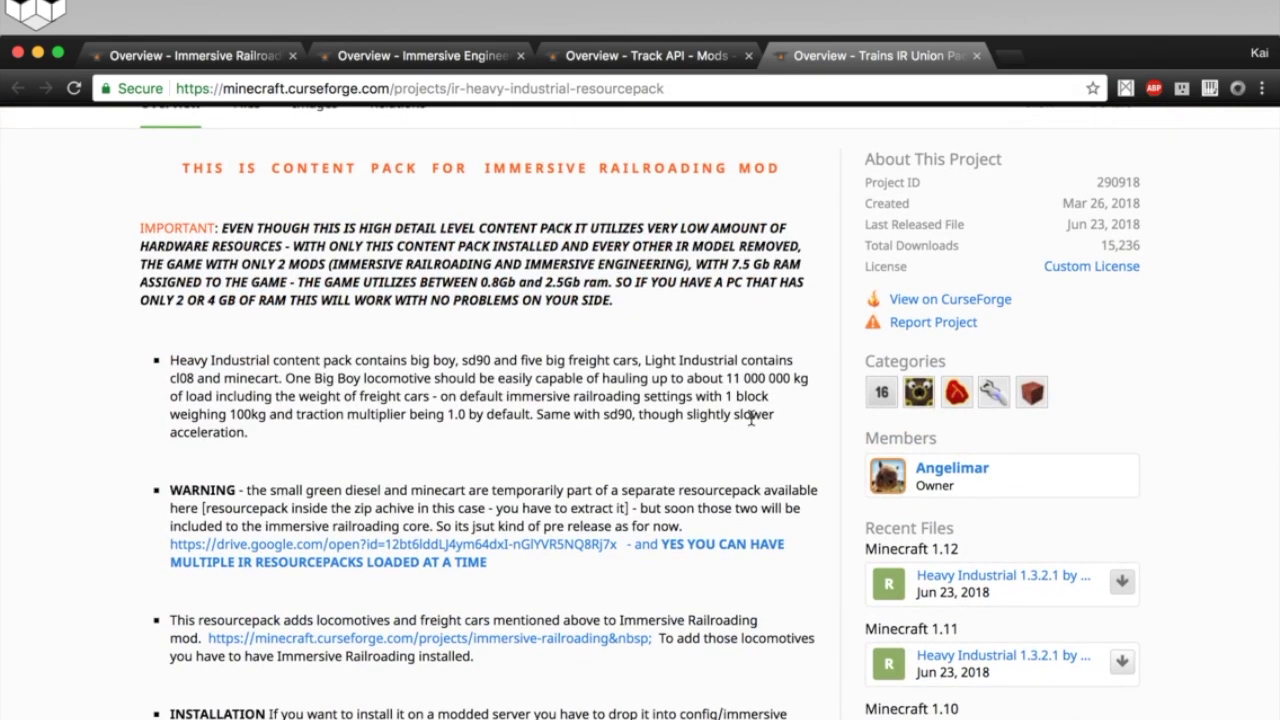
{"action": "scroll", "coordinate": [751, 418], "scroll_direction": "down", "scroll_amount": 1}
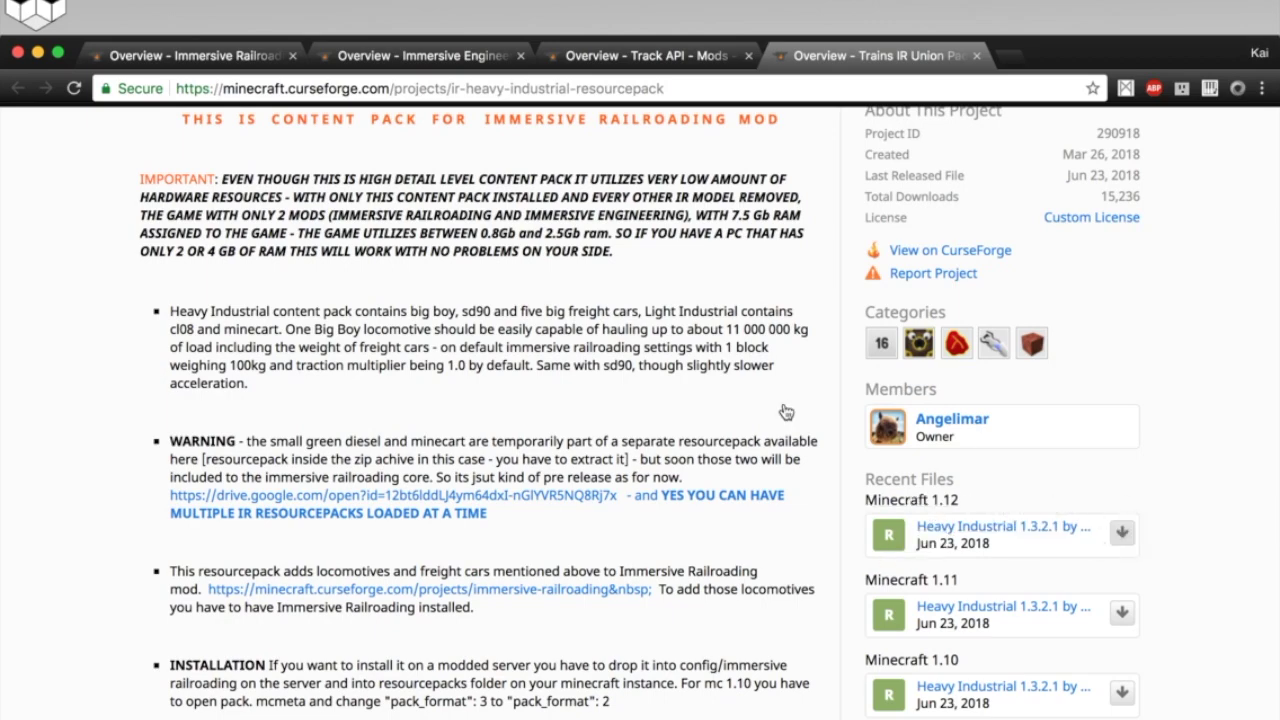
{"action": "scroll", "coordinate": [786, 412], "scroll_direction": "up", "scroll_amount": 10}
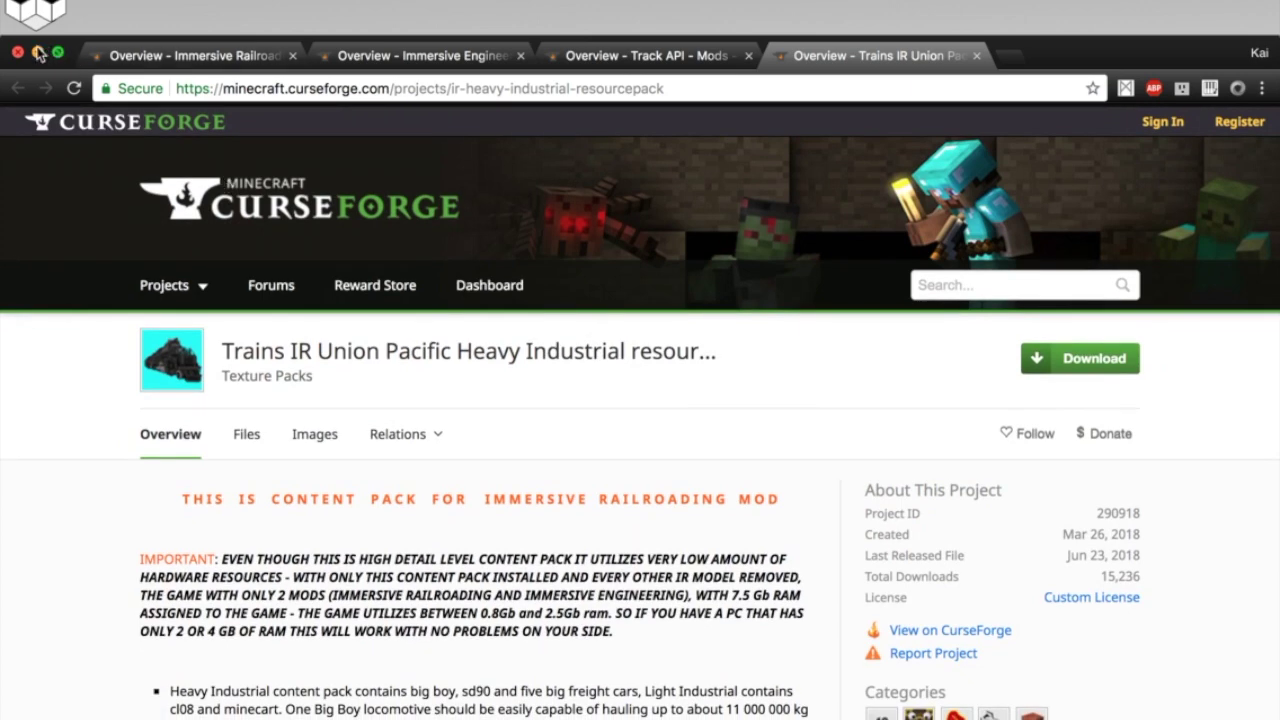
Minimize the browser and set Finder to show minecraft1.12 beside the Downloads folder.
{"action": "left_click", "coordinate": [38, 52]}
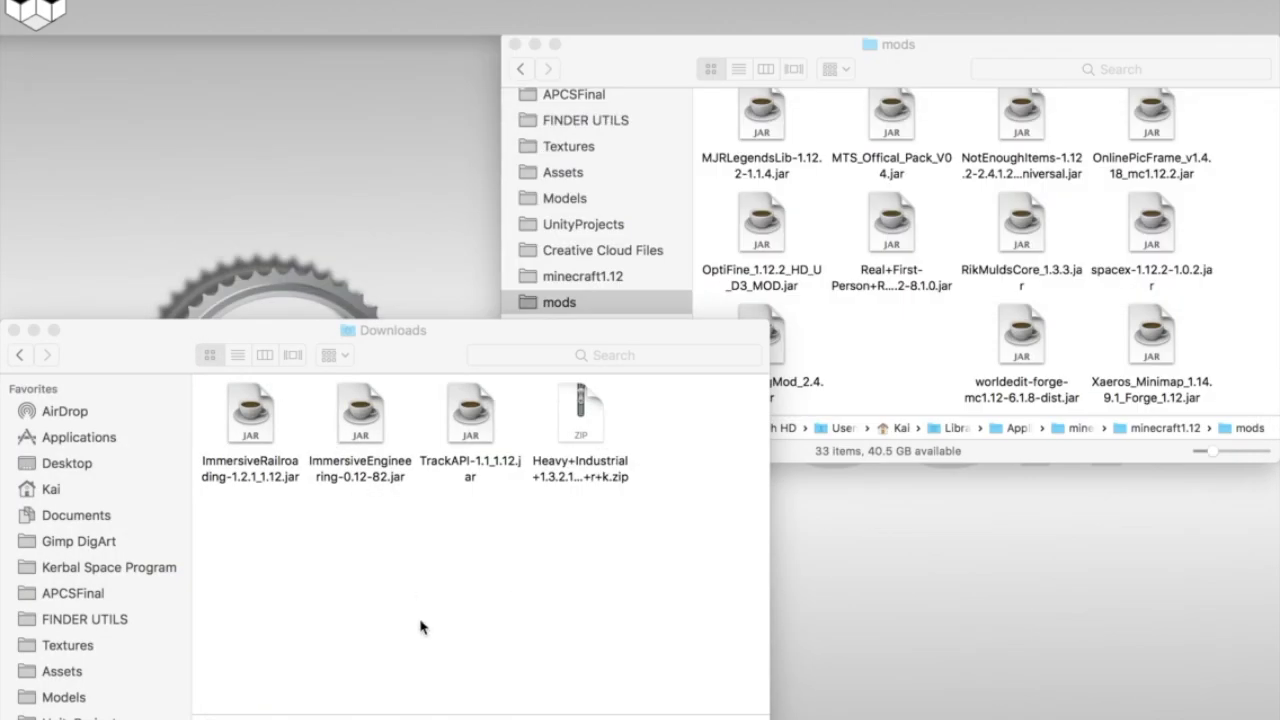
{"action": "left_click", "coordinate": [420, 627]}
{"action": "left_click", "coordinate": [521, 68]}
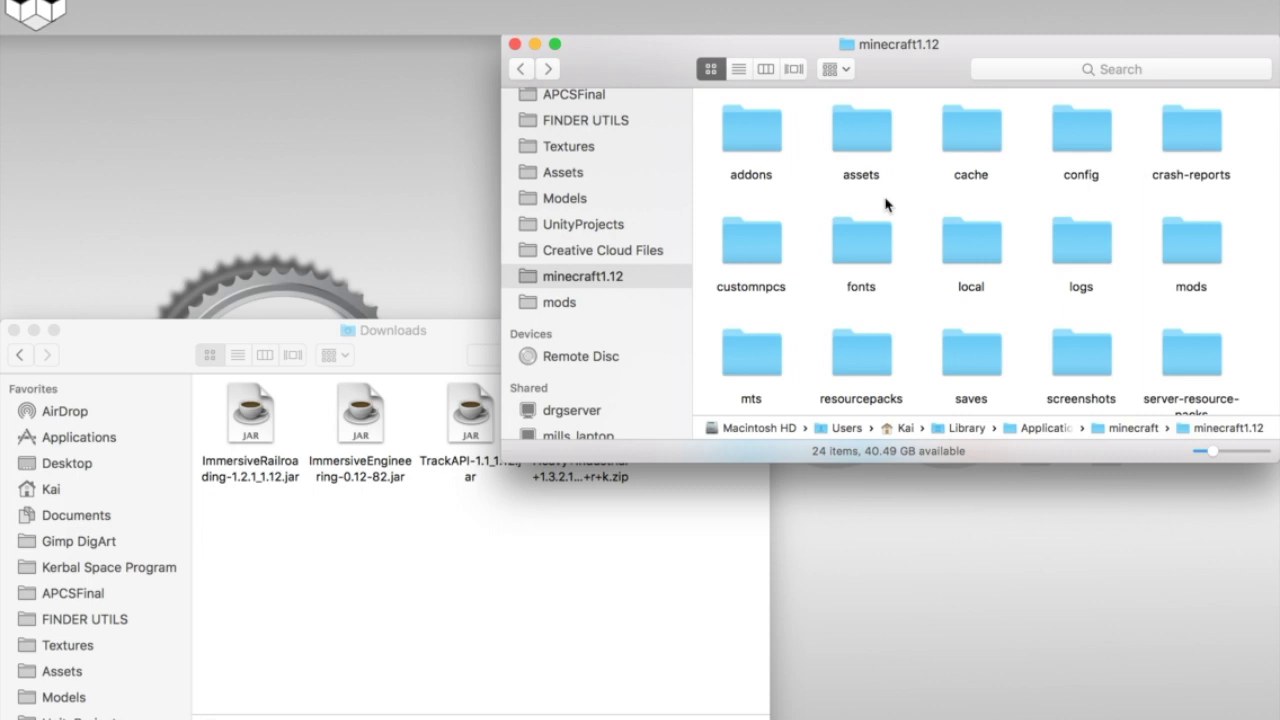
{"action": "left_click", "coordinate": [403, 637]}
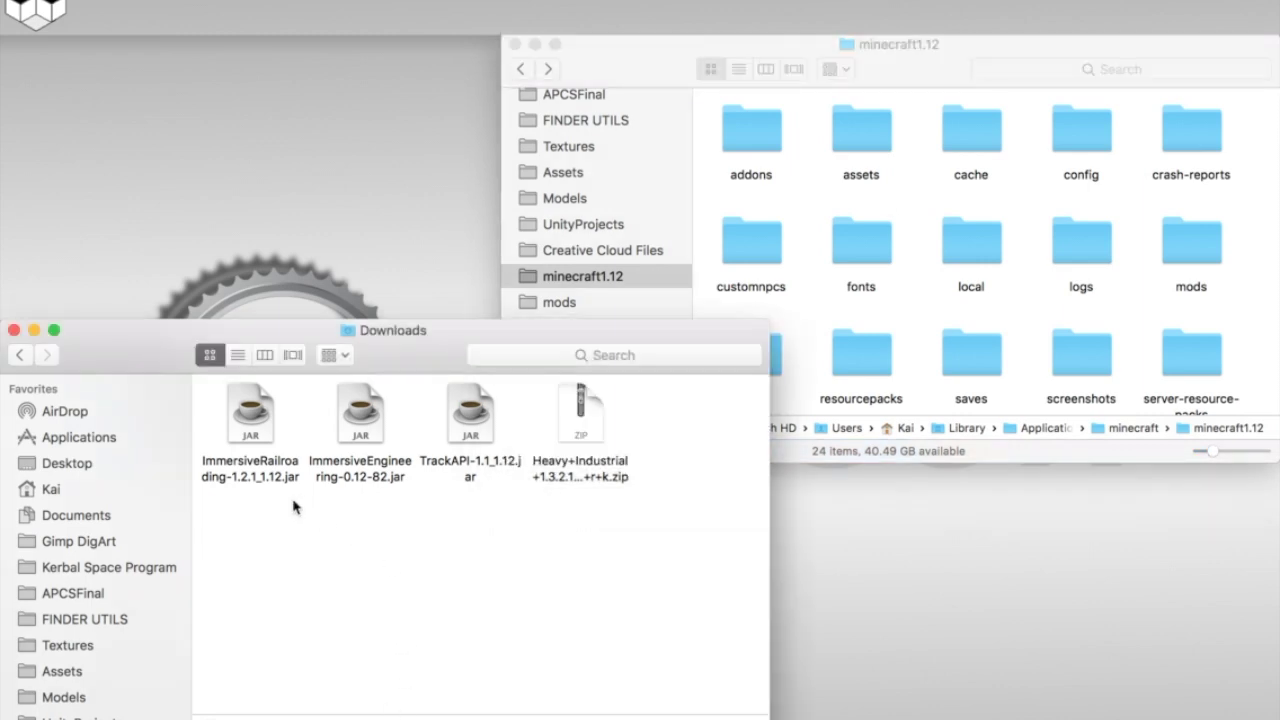
Drag the Immersive Railroading, Immersive Engineering and TrackAPI jars from Downloads into the mods folder.
{"action": "left_click", "coordinate": [250, 412]}
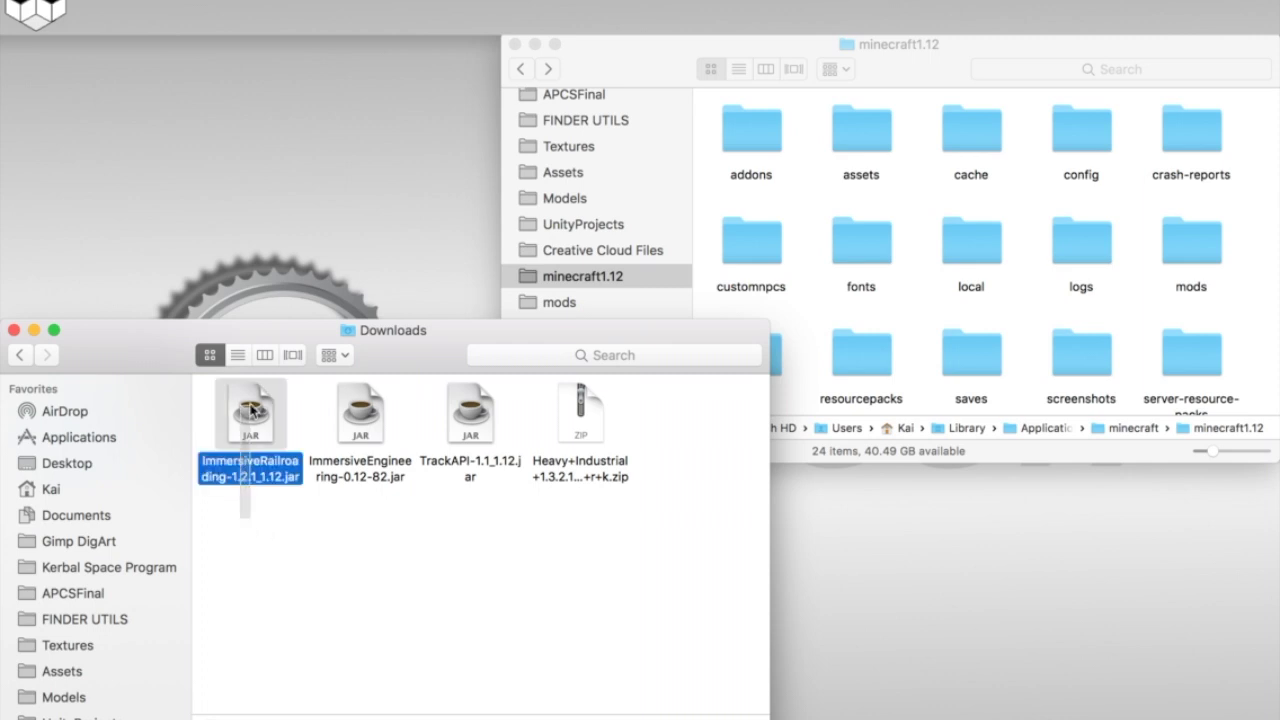
{"action": "left_click_drag", "start_coordinate": [250, 412], "coordinate": [1190, 245]}
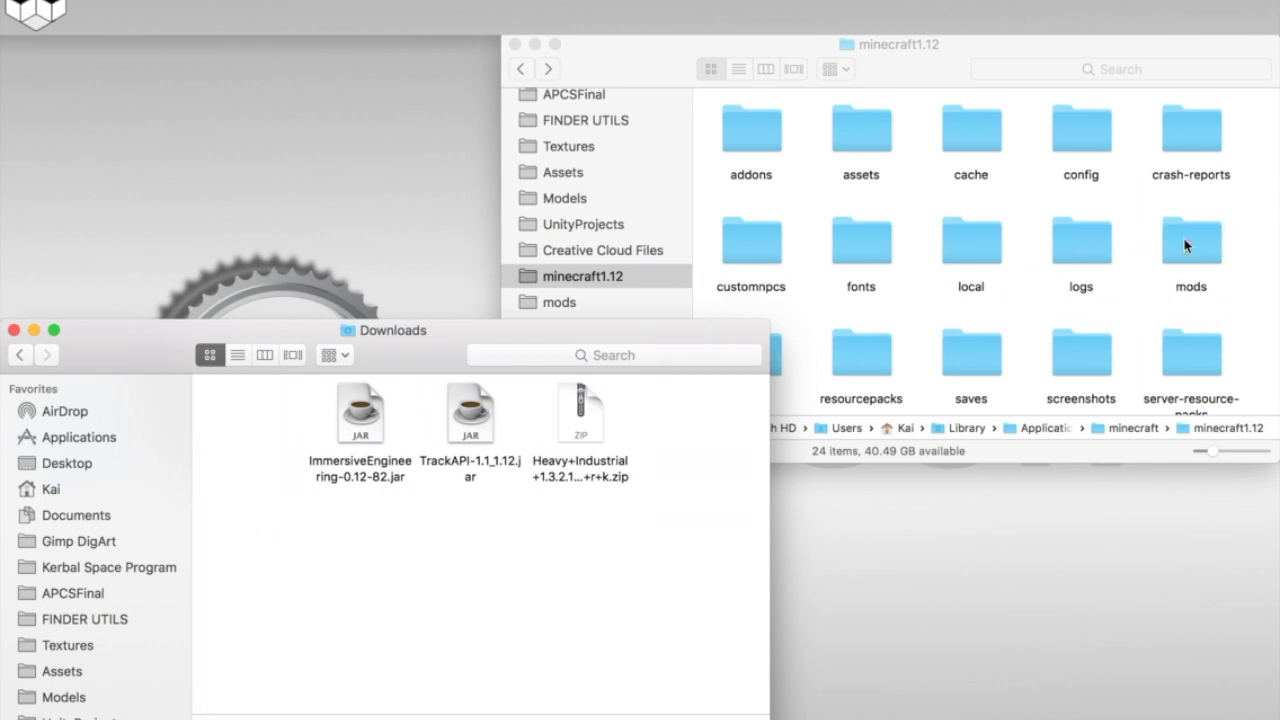
{"action": "left_click", "coordinate": [385, 420]}
{"action": "left_click_drag", "start_coordinate": [392, 418], "coordinate": [1188, 245]}
{"action": "left_click", "coordinate": [452, 428]}
{"action": "left_click_drag", "start_coordinate": [452, 428], "coordinate": [1190, 250]}
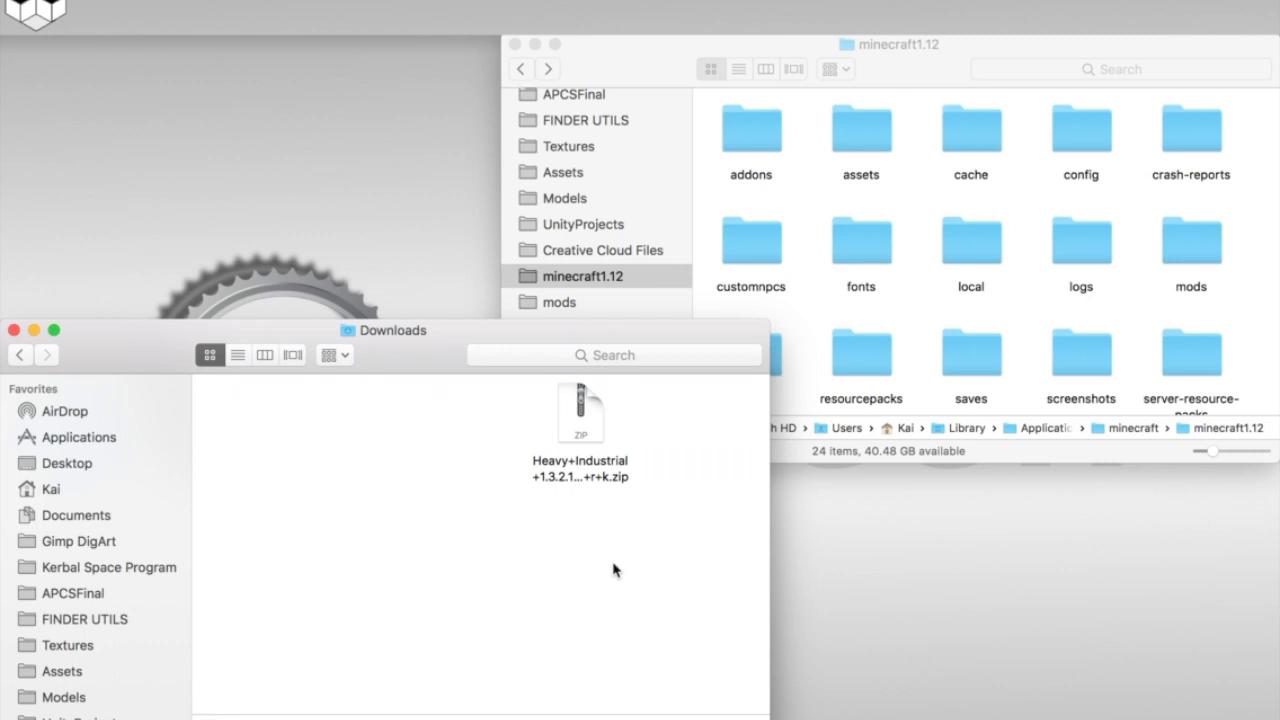
Move the Heavy+Industrial resource pack zip from Downloads into the resourcepacks folder.
{"action": "left_click", "coordinate": [584, 429]}
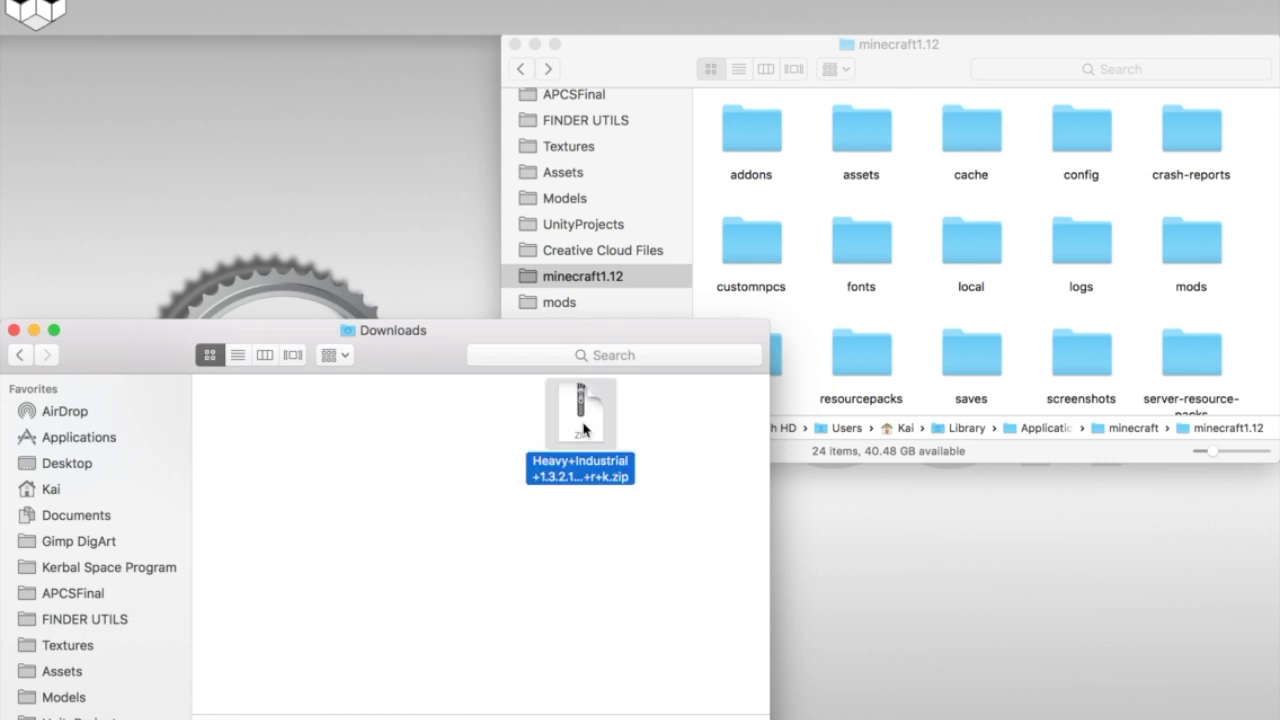
{"action": "scroll", "coordinate": [937, 352], "scroll_direction": "down", "scroll_amount": 2}
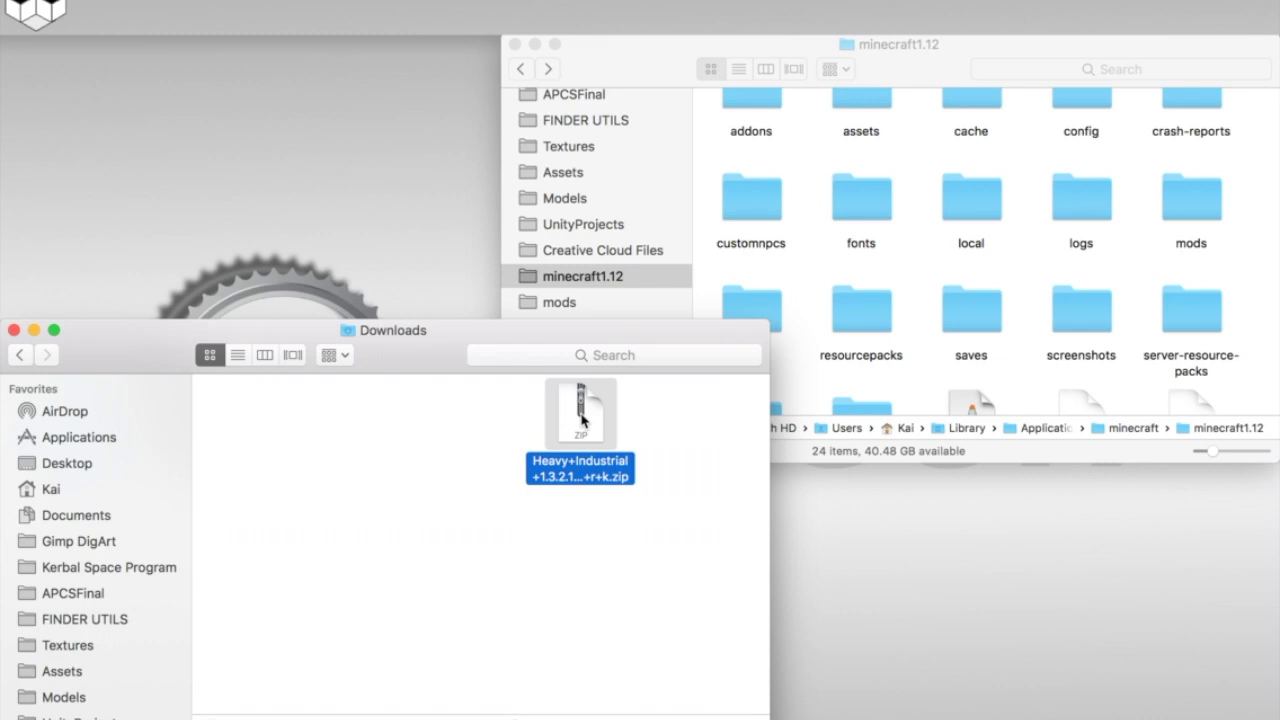
{"action": "left_click_drag", "start_coordinate": [581, 420], "coordinate": [860, 327]}
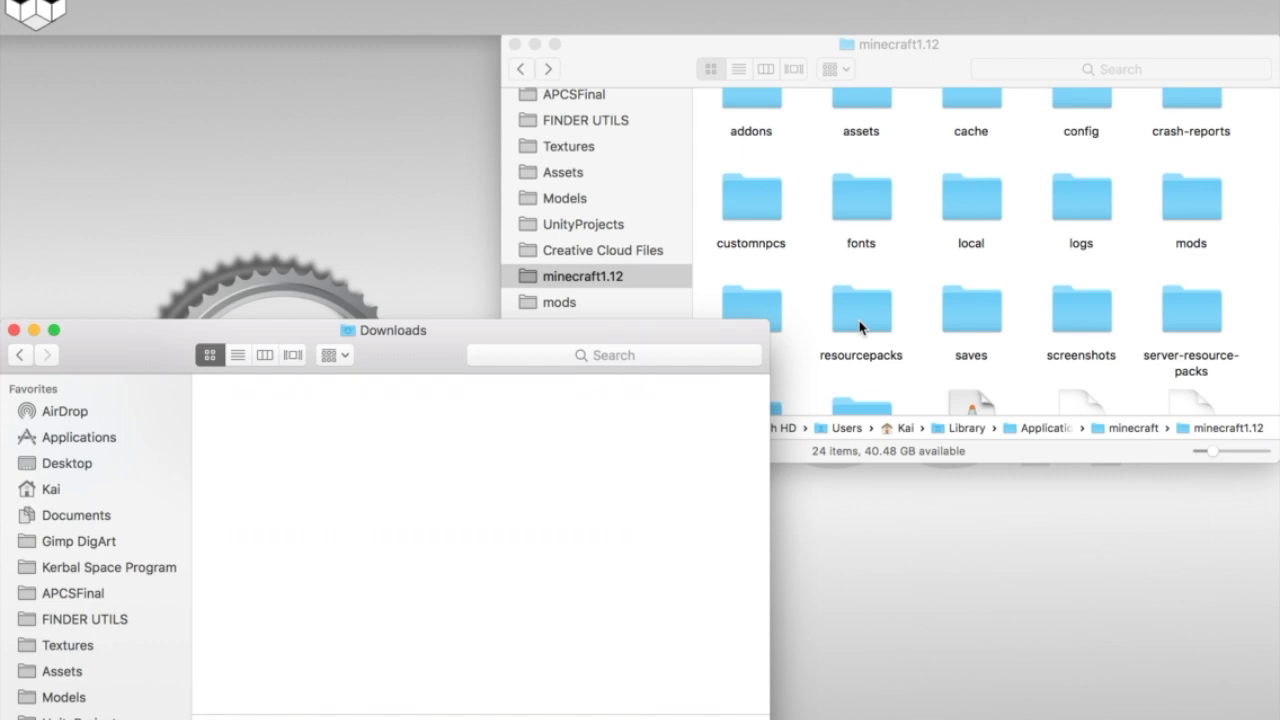